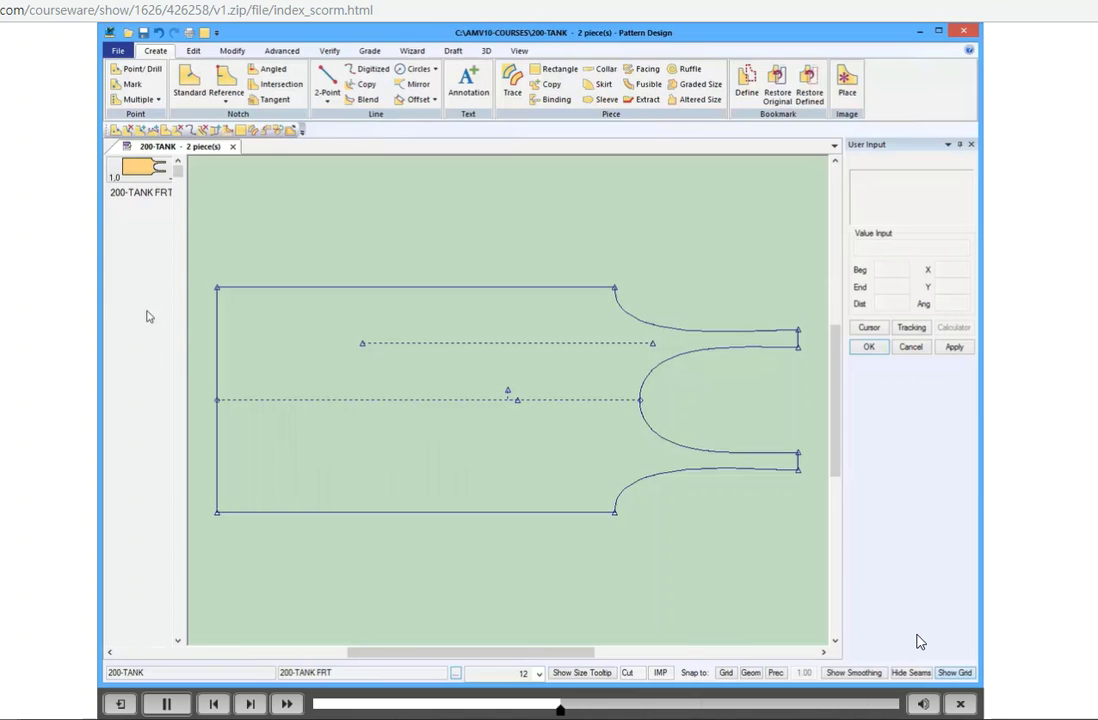
- Start the Define Seam command with the 200-TANK FRT piece in the work area
click(281, 52)
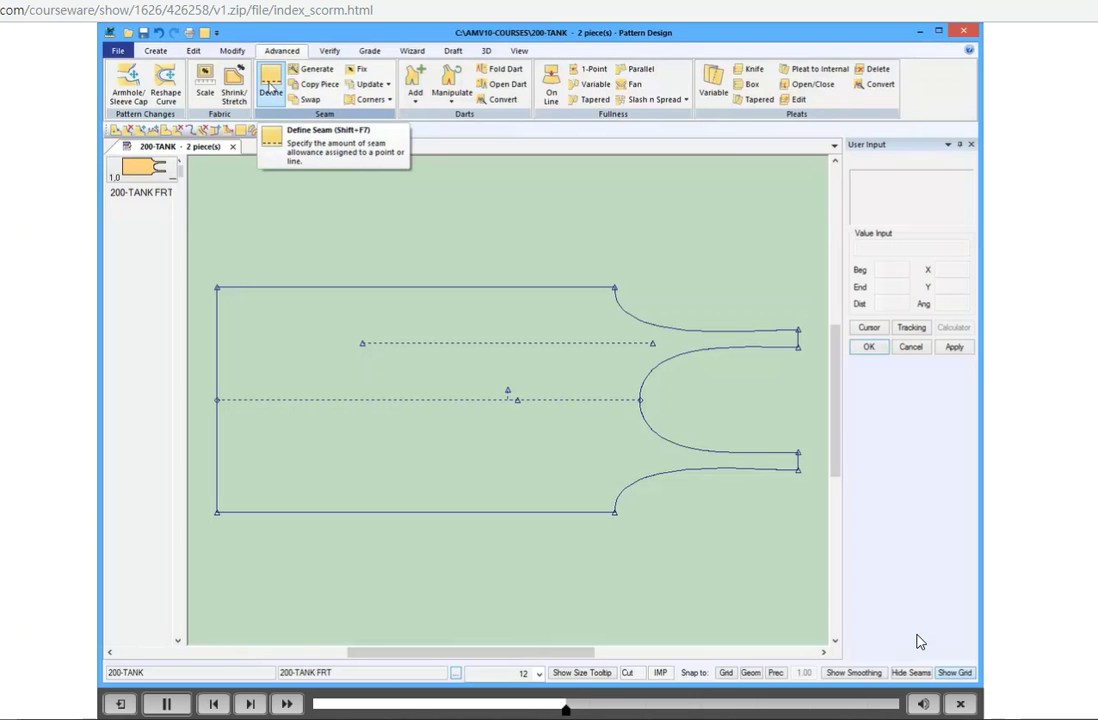
click(270, 88)
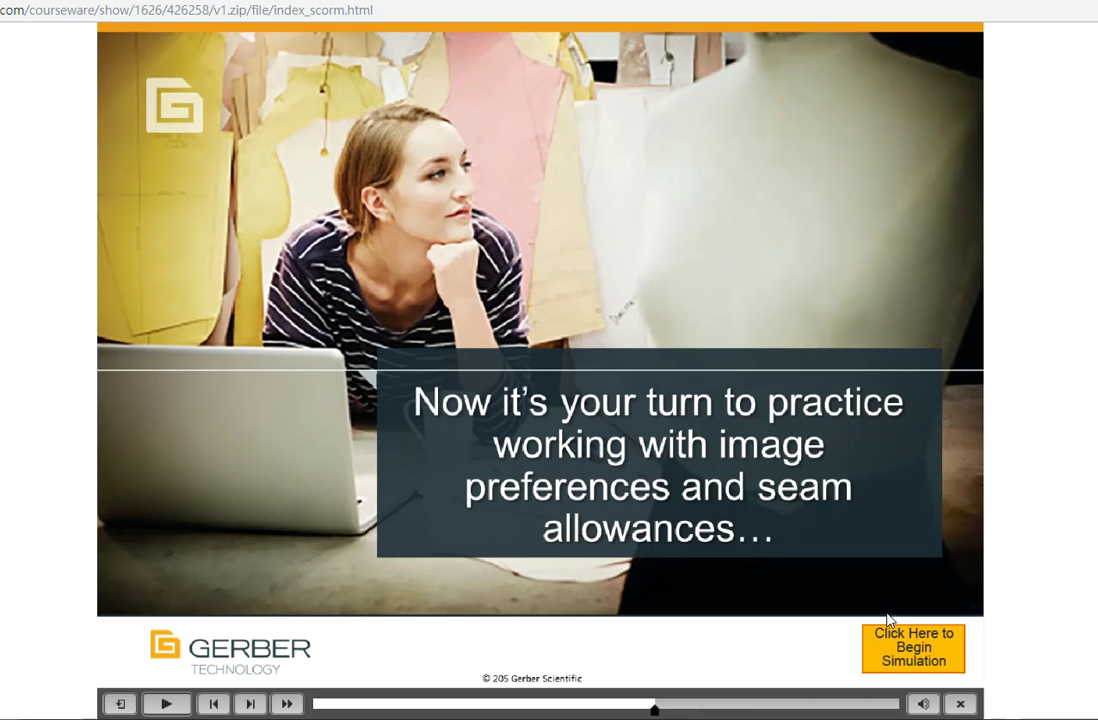
- Begin the practice simulation and play it in short stretches up to the Color settings in Preferences
click(914, 646)
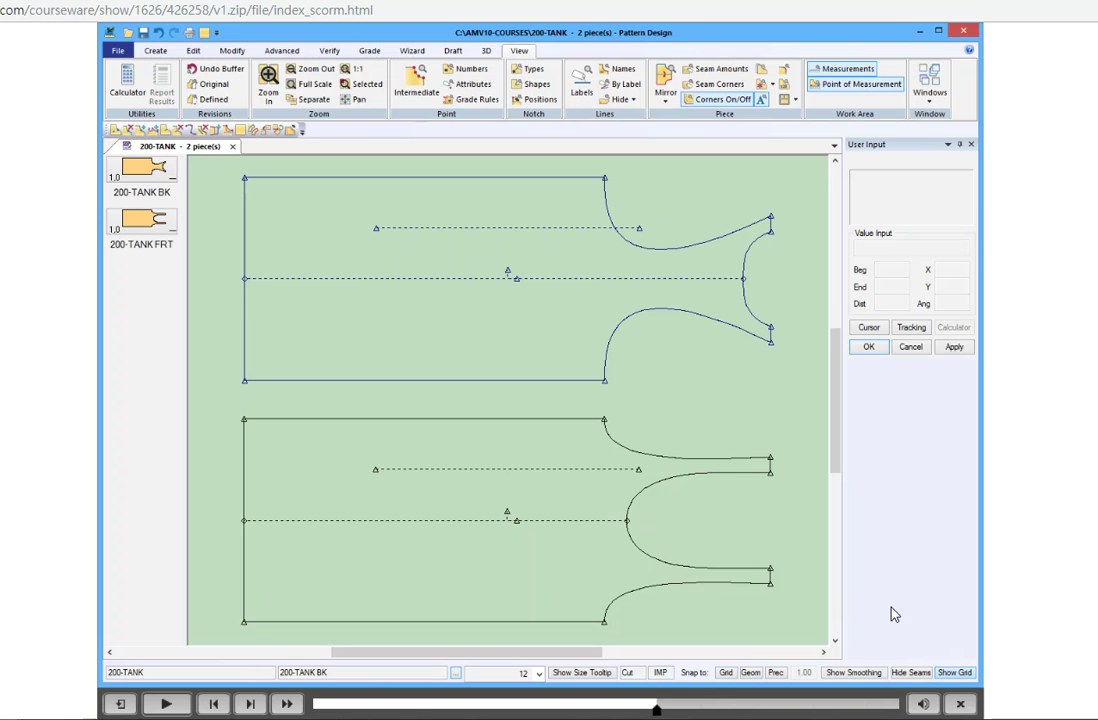
click(153, 707)
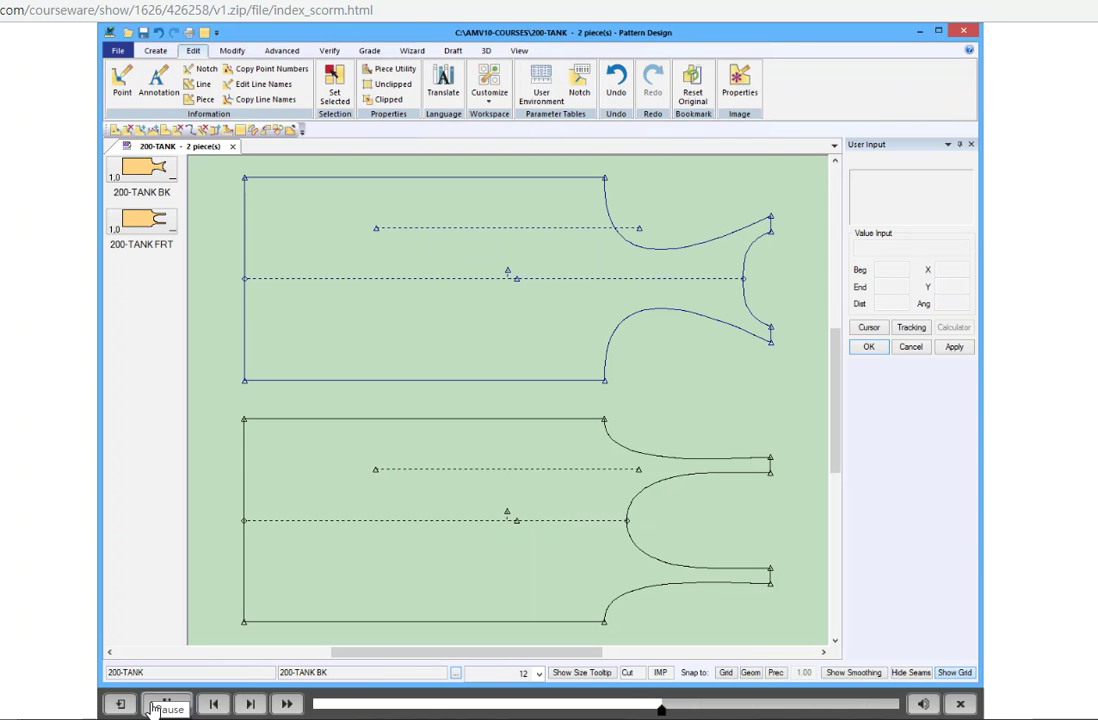
click(165, 704)
click(166, 706)
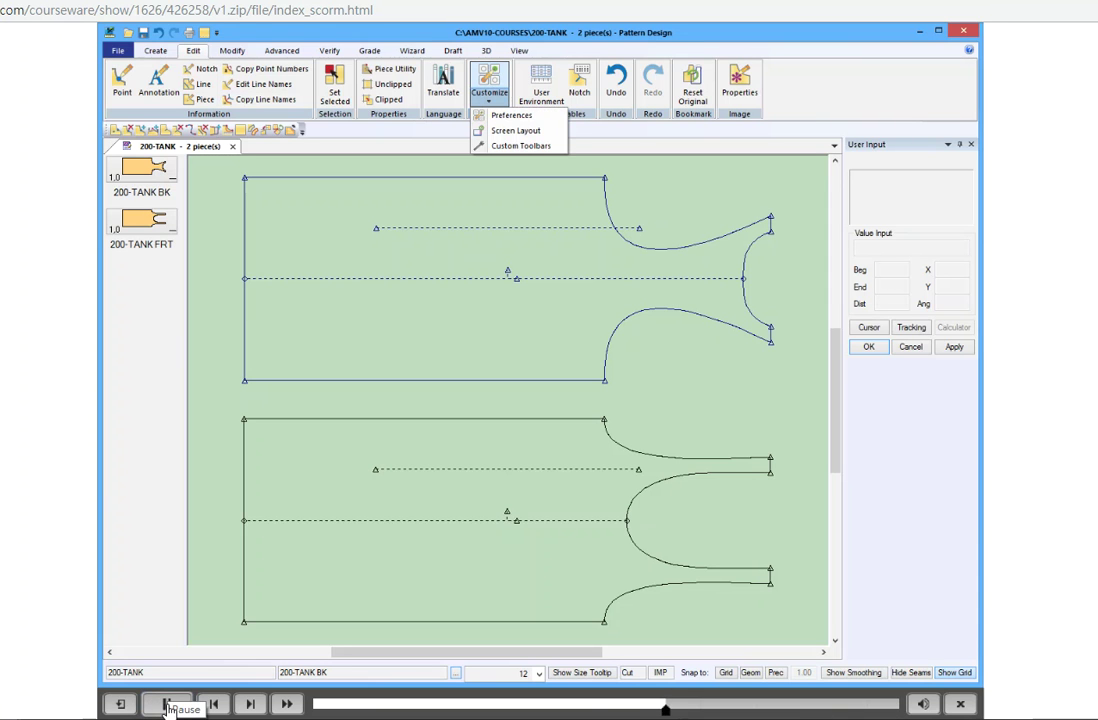
click(167, 705)
click(171, 704)
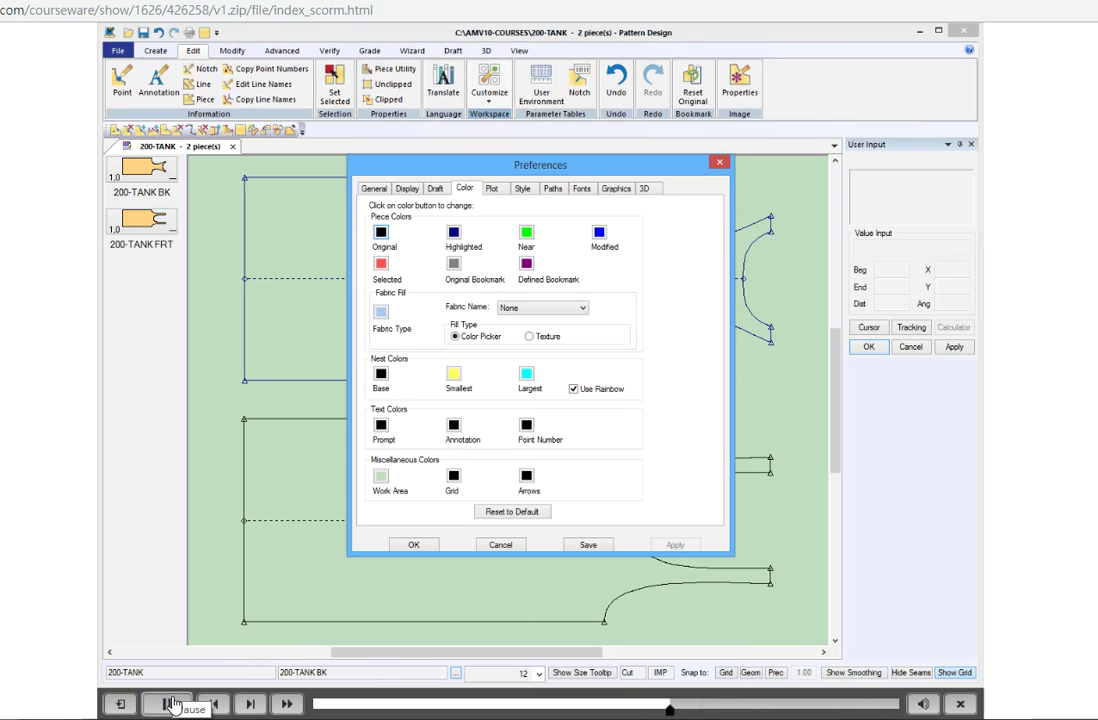
- Play the simulation in short stretches through choosing the Texture fill type, up to the Display preferences
click(171, 704)
click(172, 704)
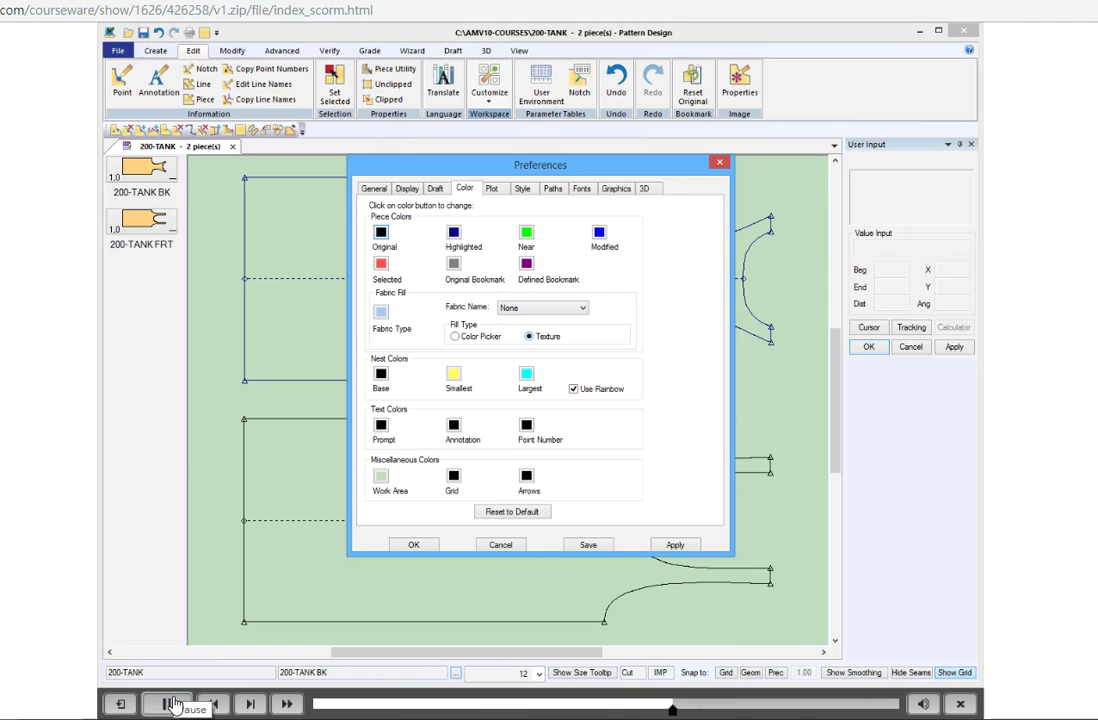
click(172, 704)
click(168, 704)
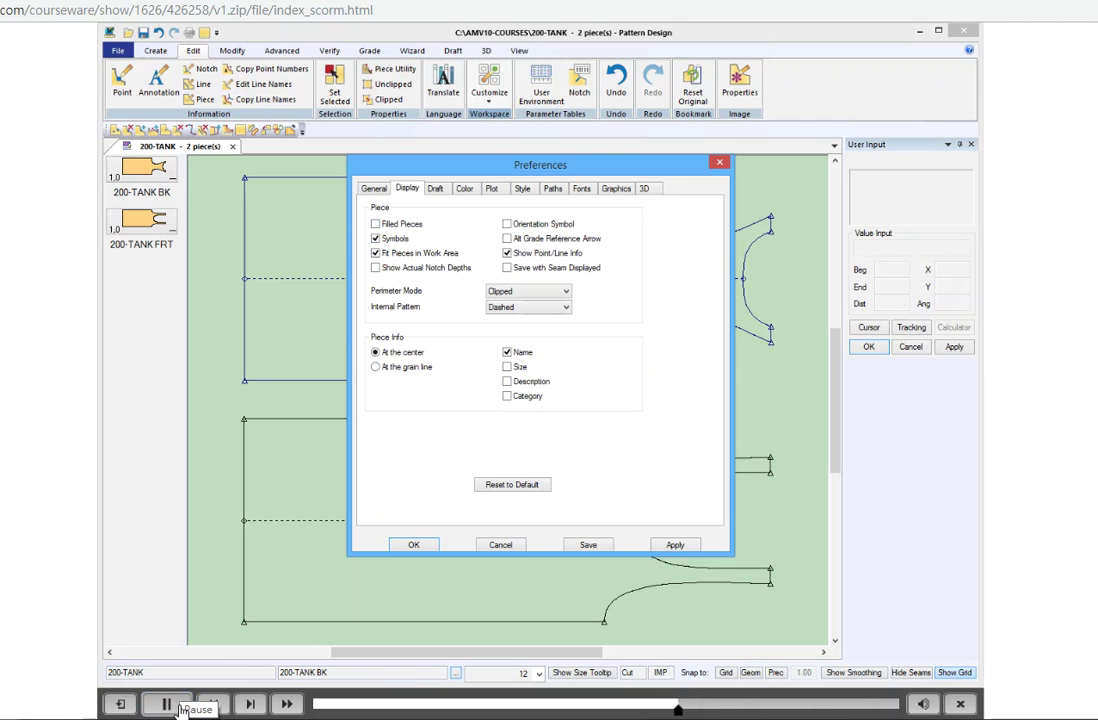
- Play the simulation with pauses through turning on Filled Pieces, saving the preferences and closing the dialog
click(178, 708)
click(172, 708)
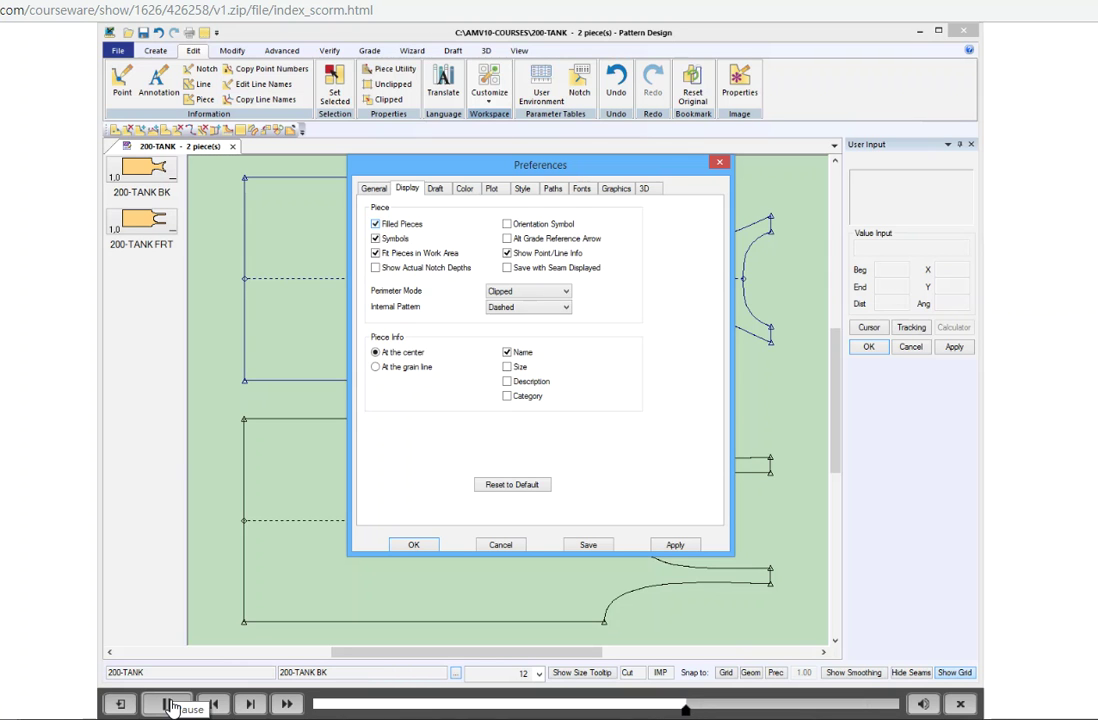
click(169, 705)
click(168, 705)
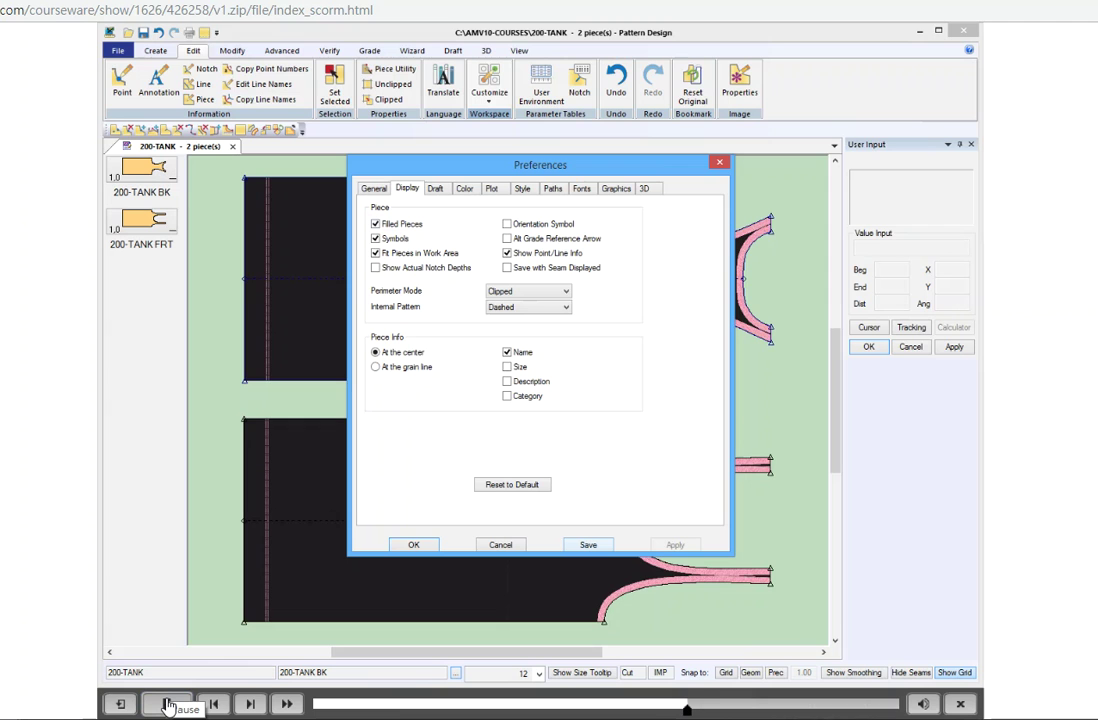
click(168, 705)
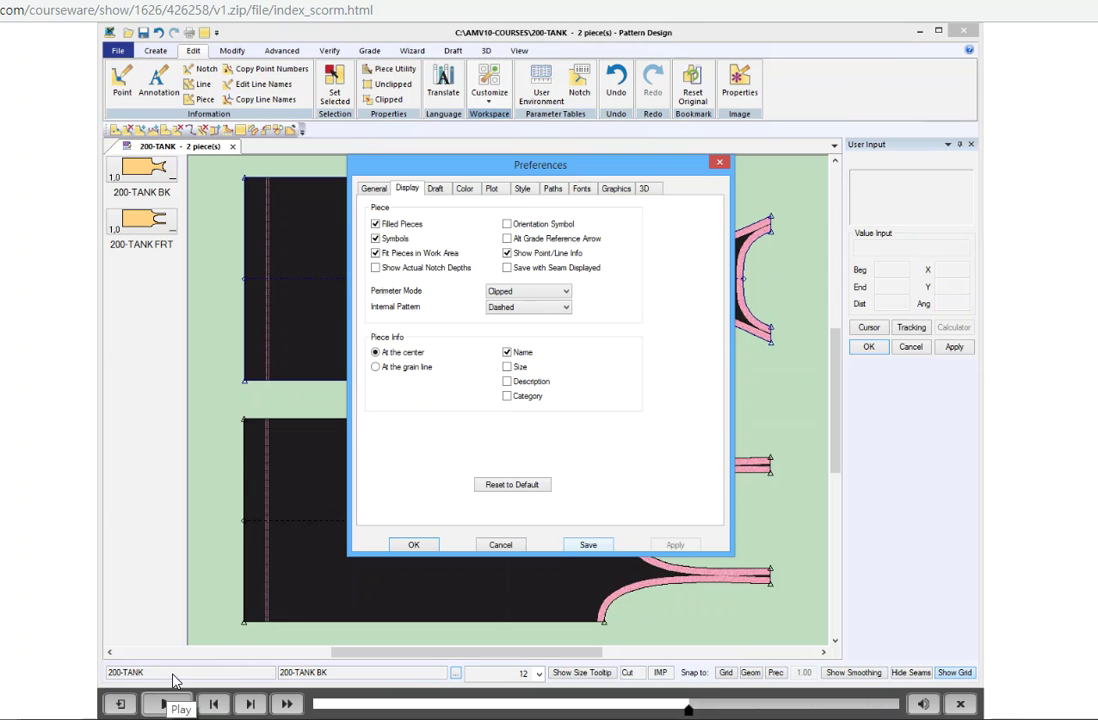
click(177, 703)
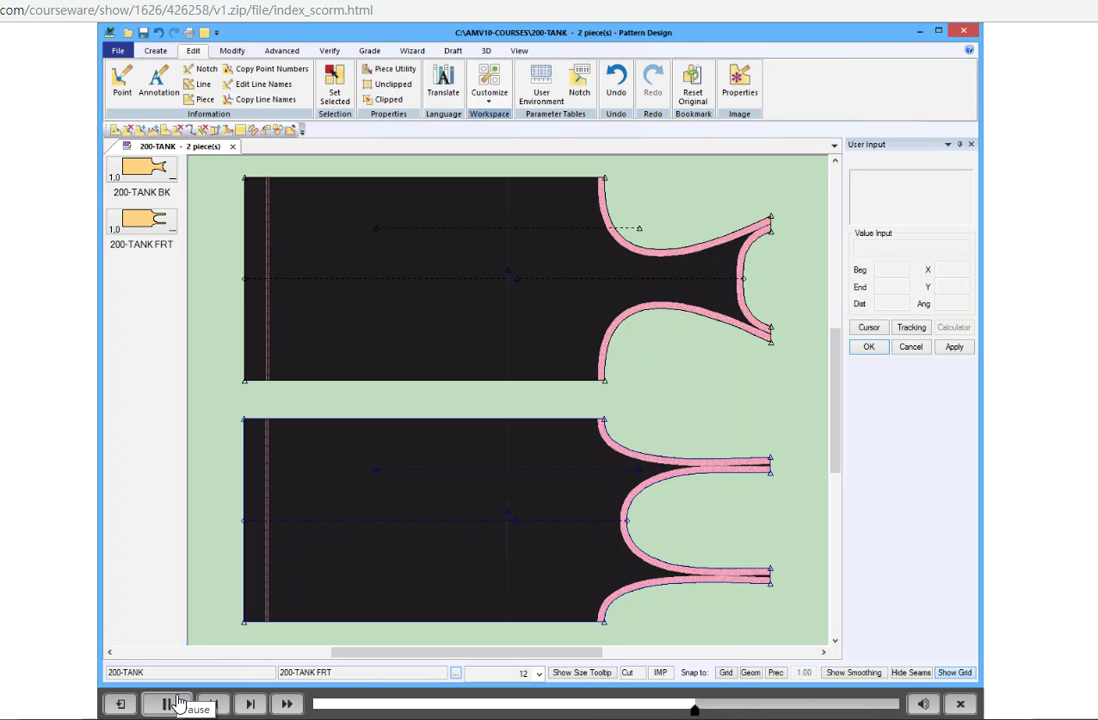
- Play the simulation in short stretches through switching the fabric image on both tank pieces off and back on
click(178, 704)
click(178, 704)
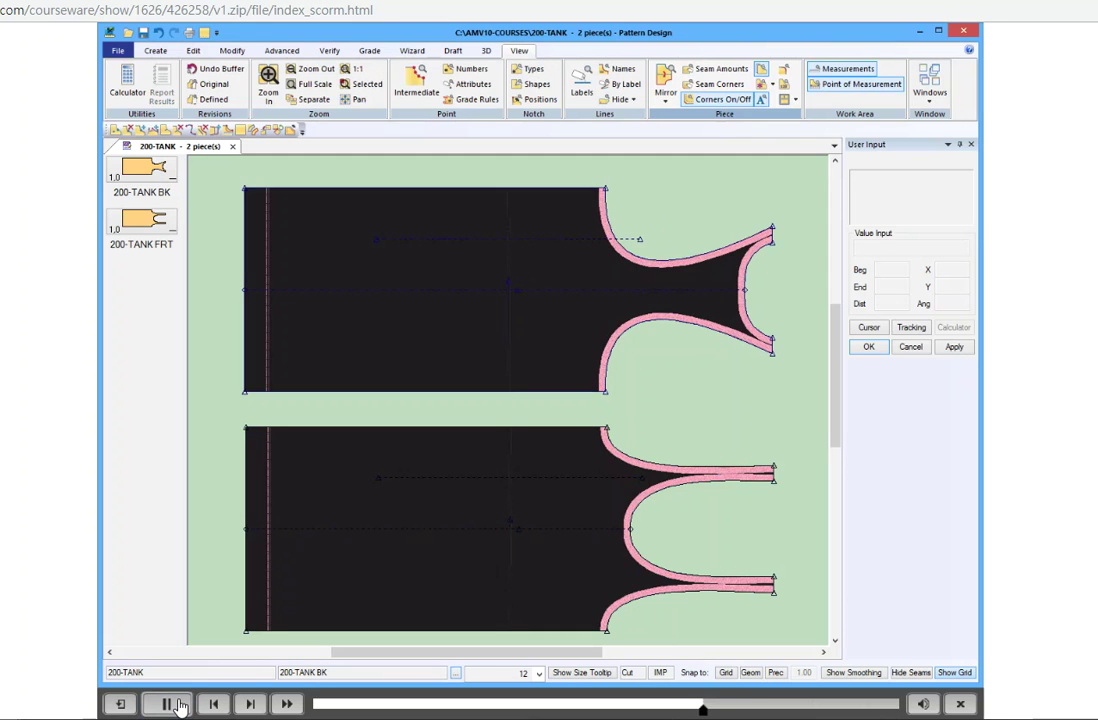
click(170, 705)
click(179, 706)
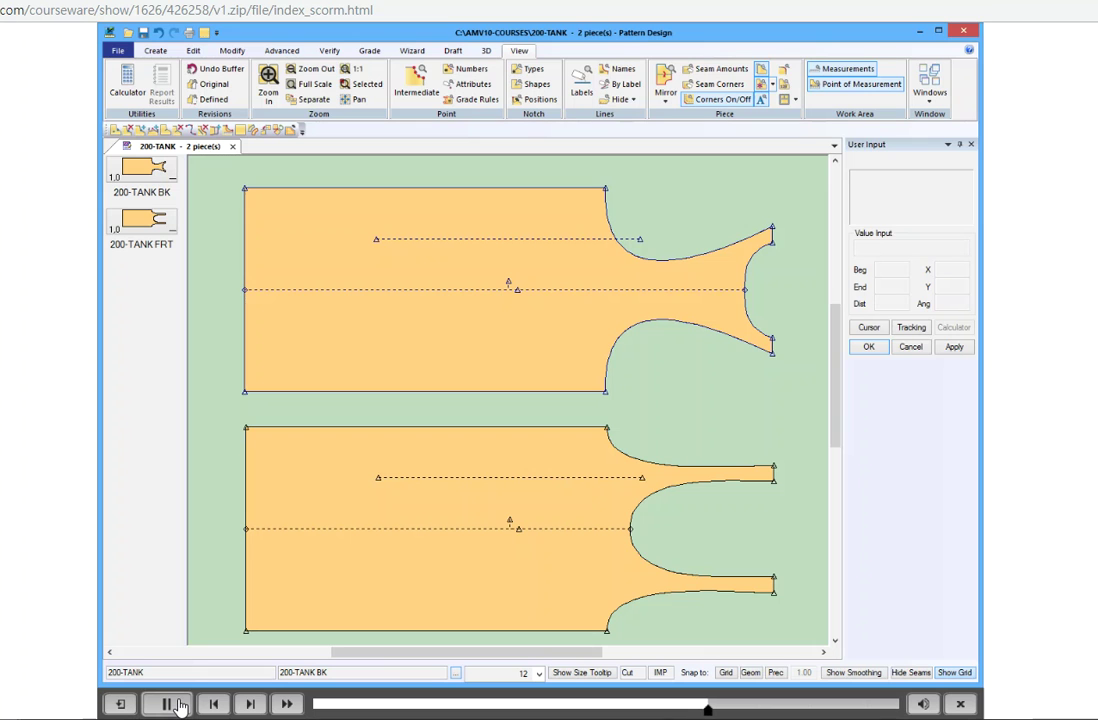
click(180, 707)
click(180, 707)
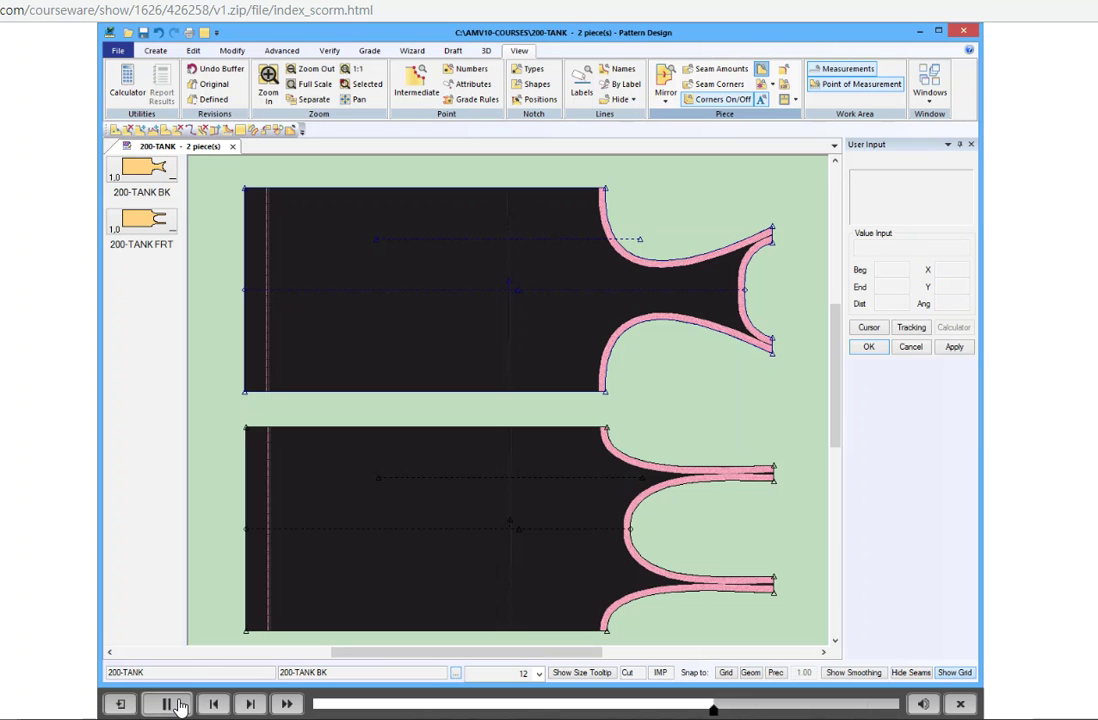
- Play the simulation with pauses through the Off, On and Clip image options, up to the unfilled tank pieces
click(180, 707)
click(180, 707)
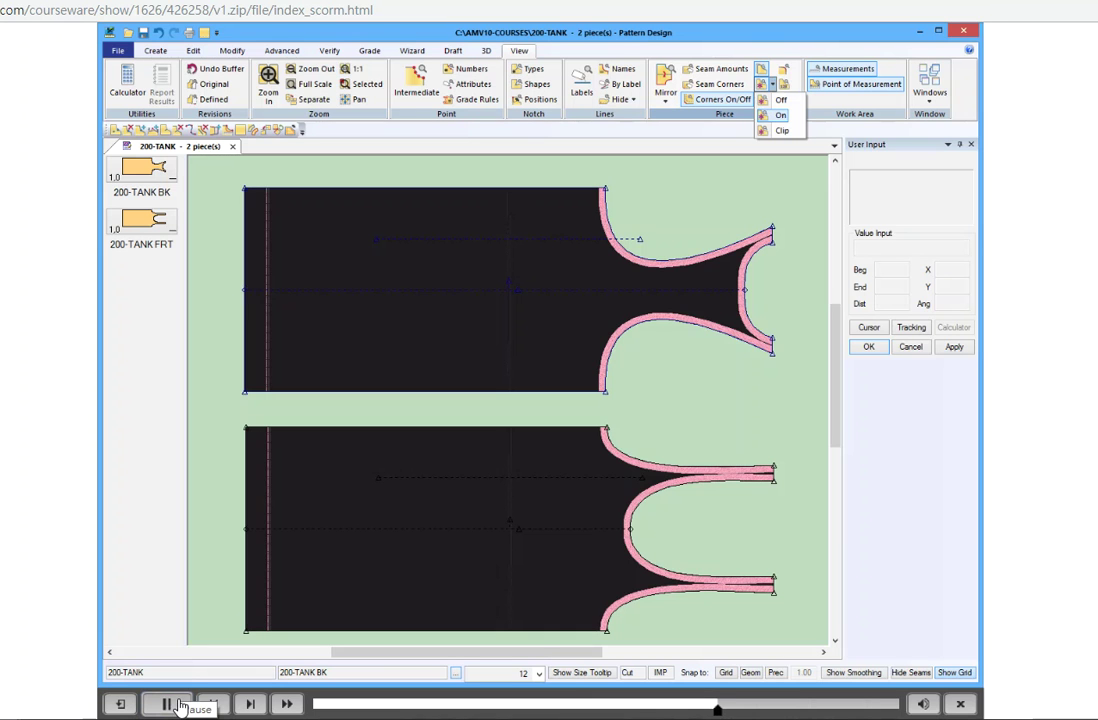
click(179, 706)
click(179, 706)
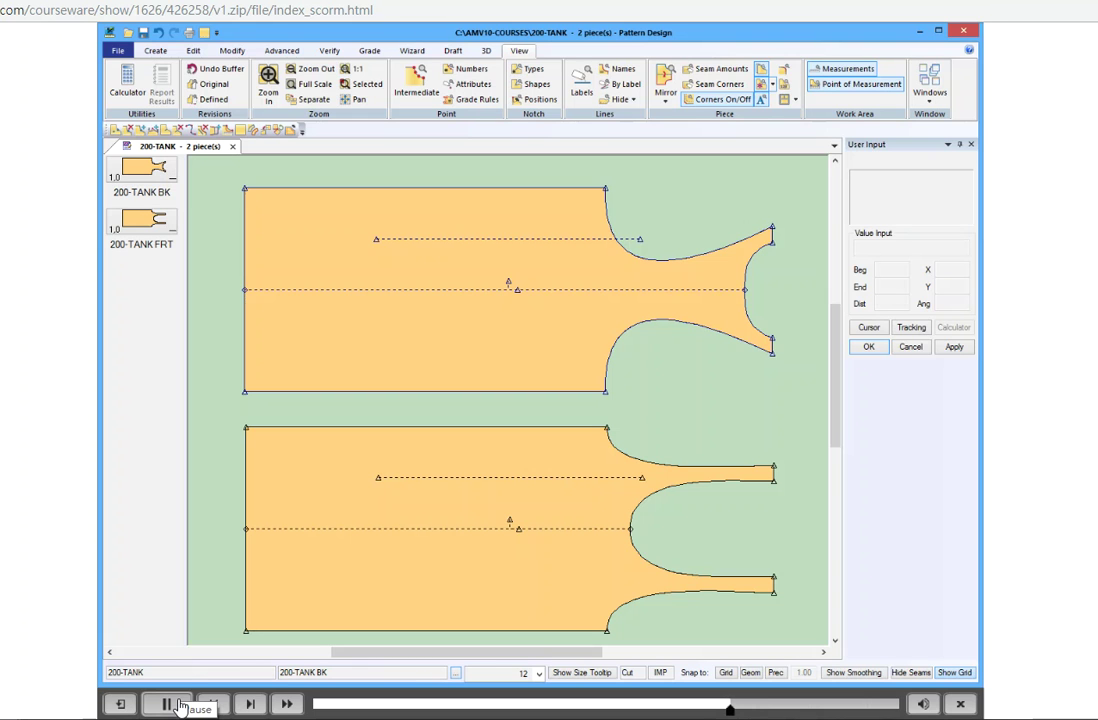
click(167, 704)
click(178, 705)
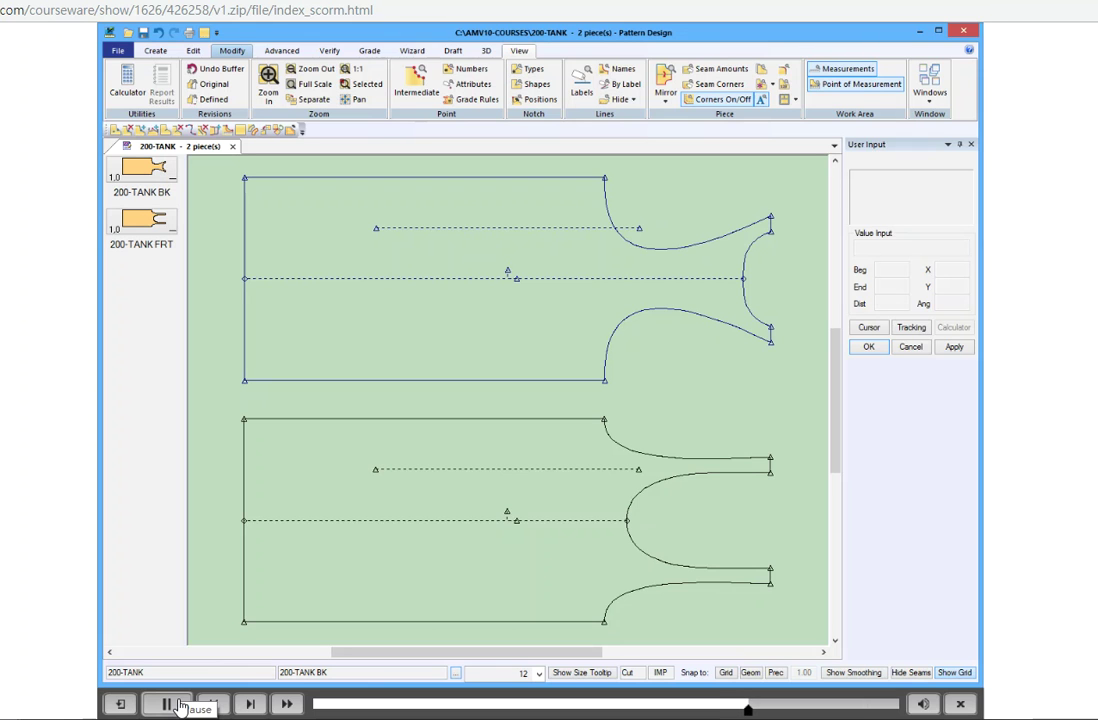
- Play the simulation in short stretches through starting Define Seam and selecting the tank back piece
click(181, 707)
click(181, 707)
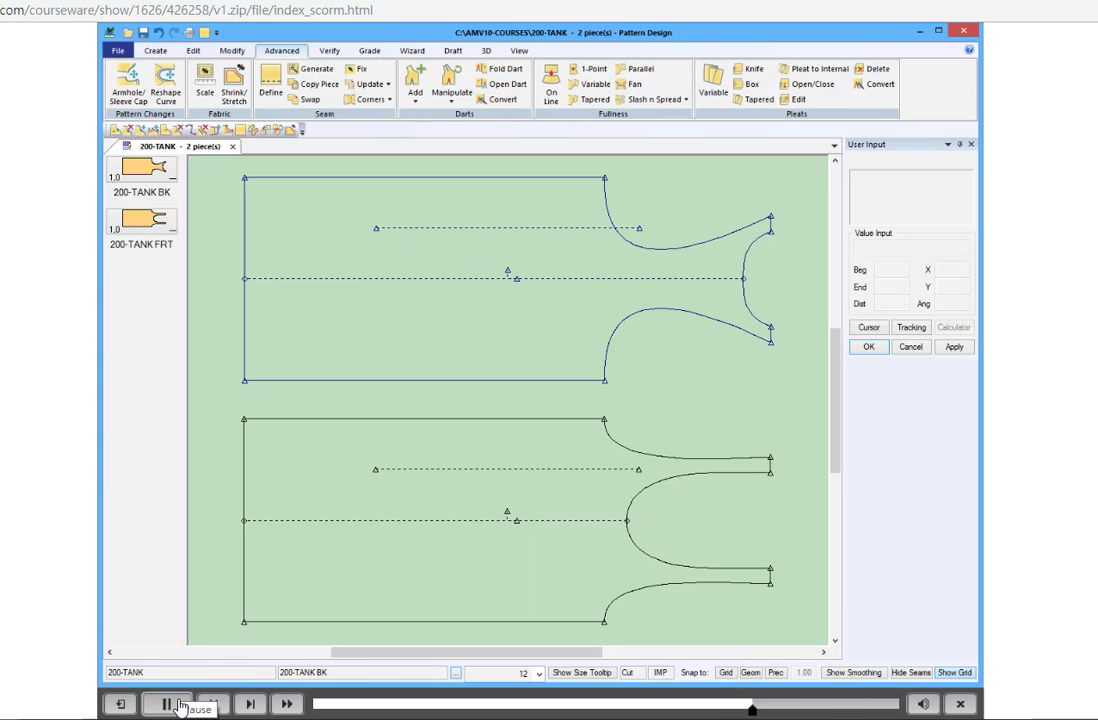
click(181, 707)
click(167, 705)
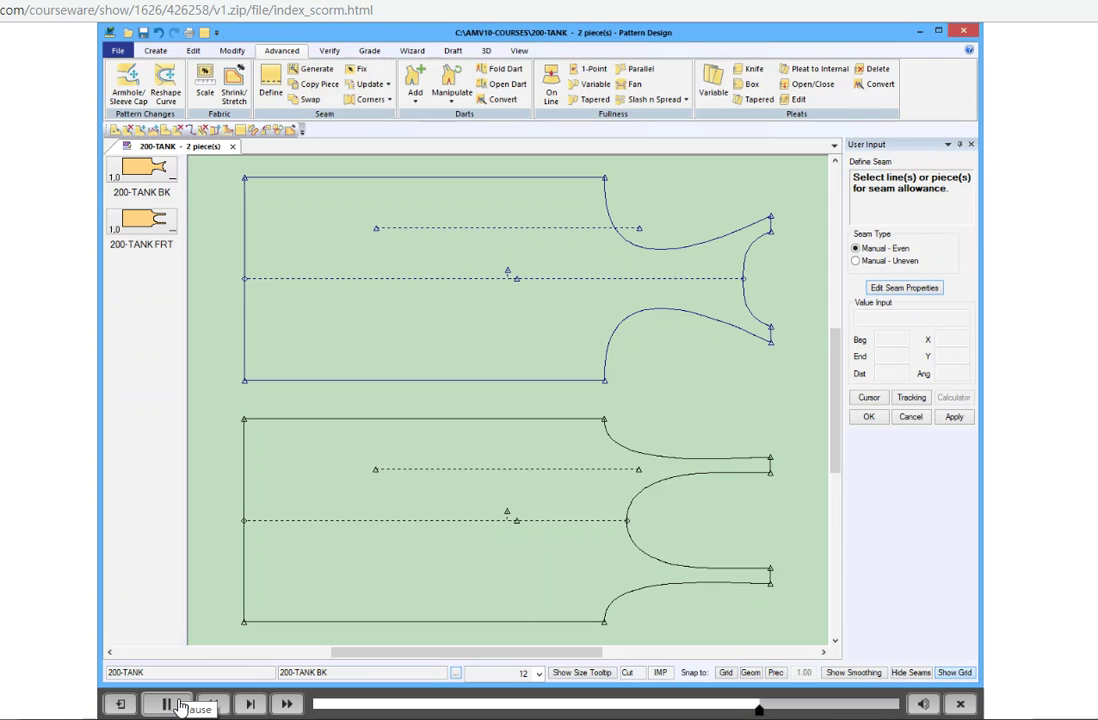
click(180, 706)
click(180, 706)
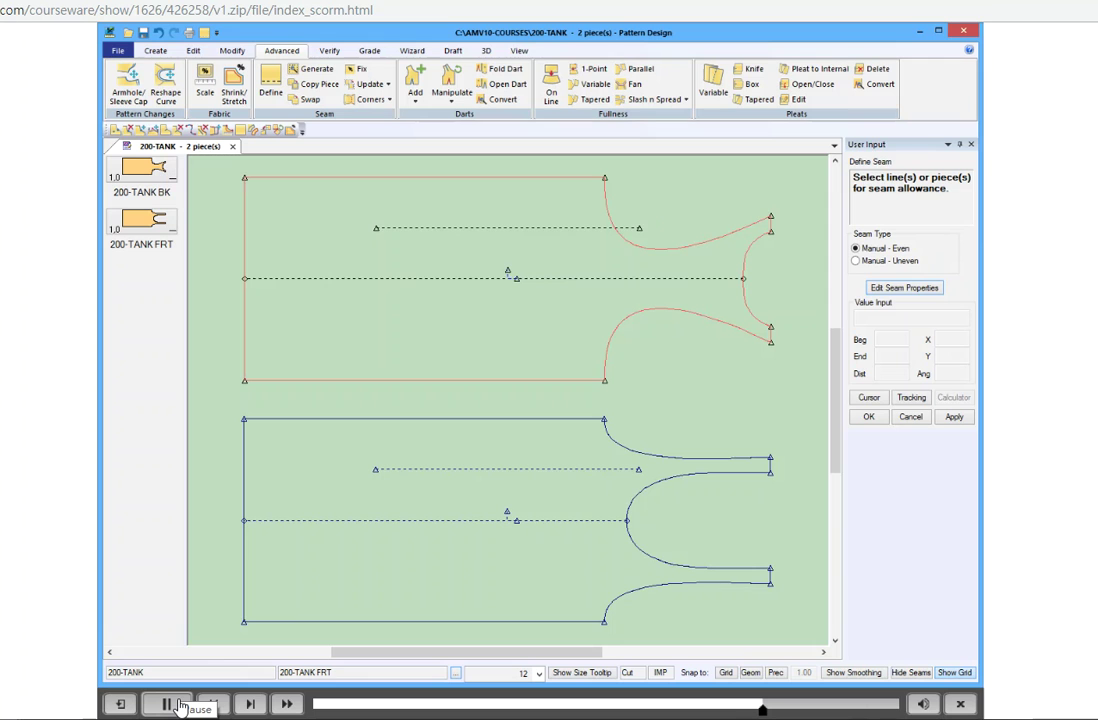
- Play the simulation with pauses through selecting the tank front and applying a .50 even seam allowance to both pieces
click(180, 706)
click(180, 706)
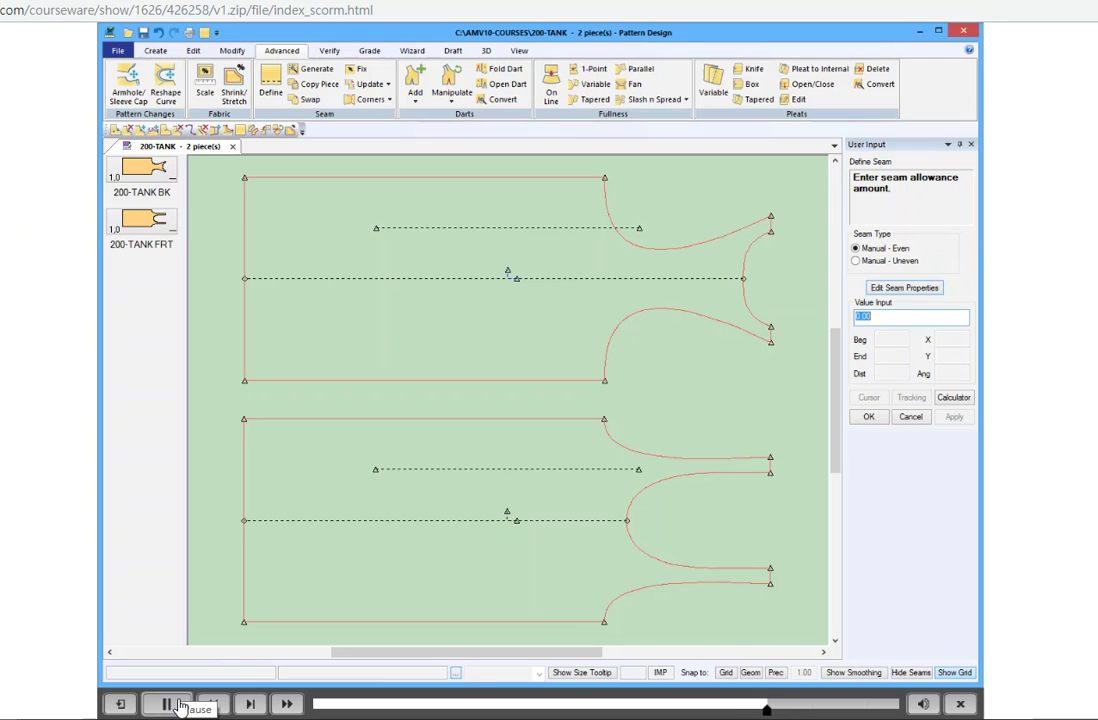
click(180, 706)
click(167, 705)
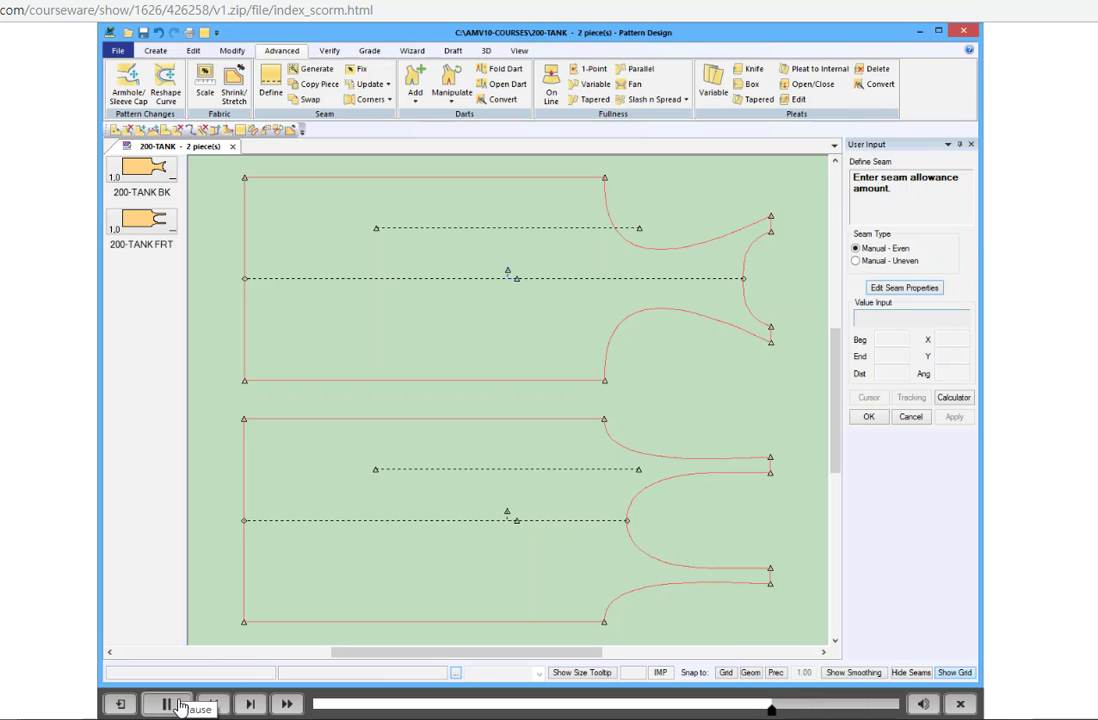
click(181, 707)
click(181, 707)
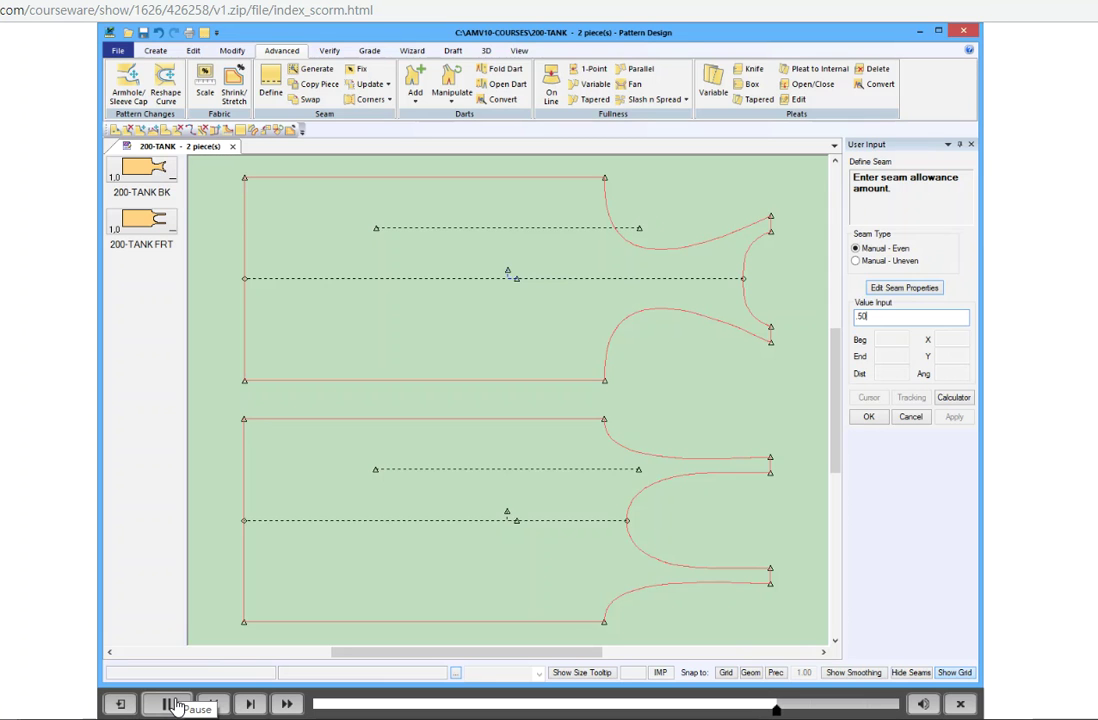
click(178, 706)
click(176, 706)
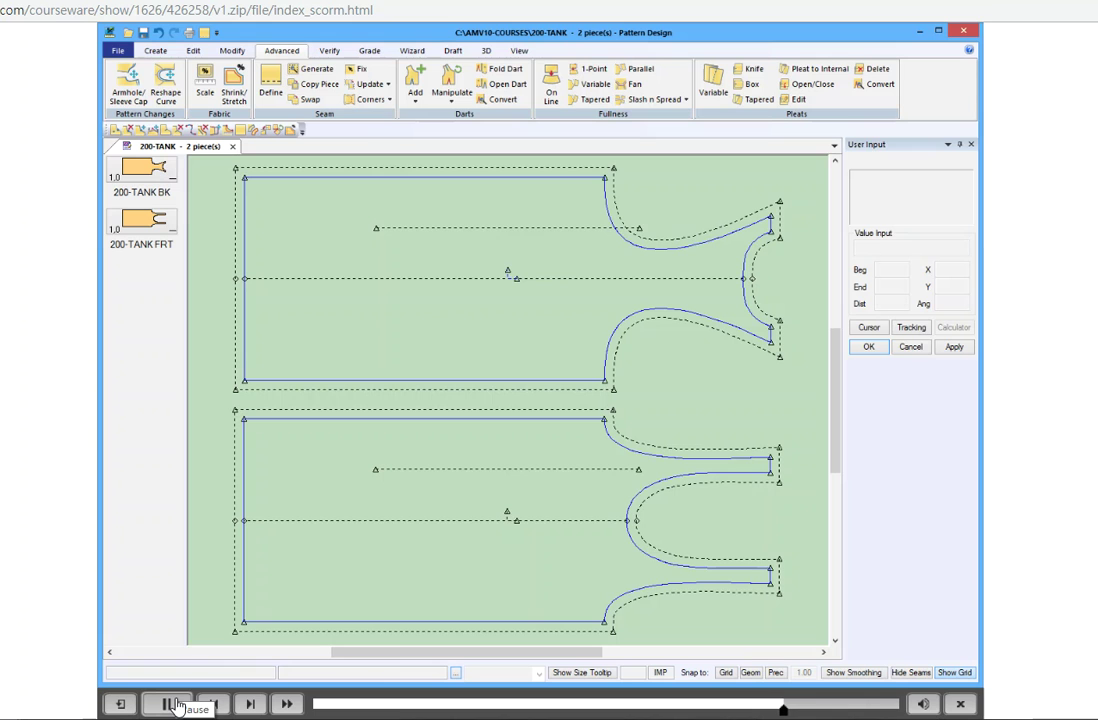
- Play the simulation in short stretches through hiding and redisplaying the seams, up to the Define Seam selection
click(170, 704)
click(170, 704)
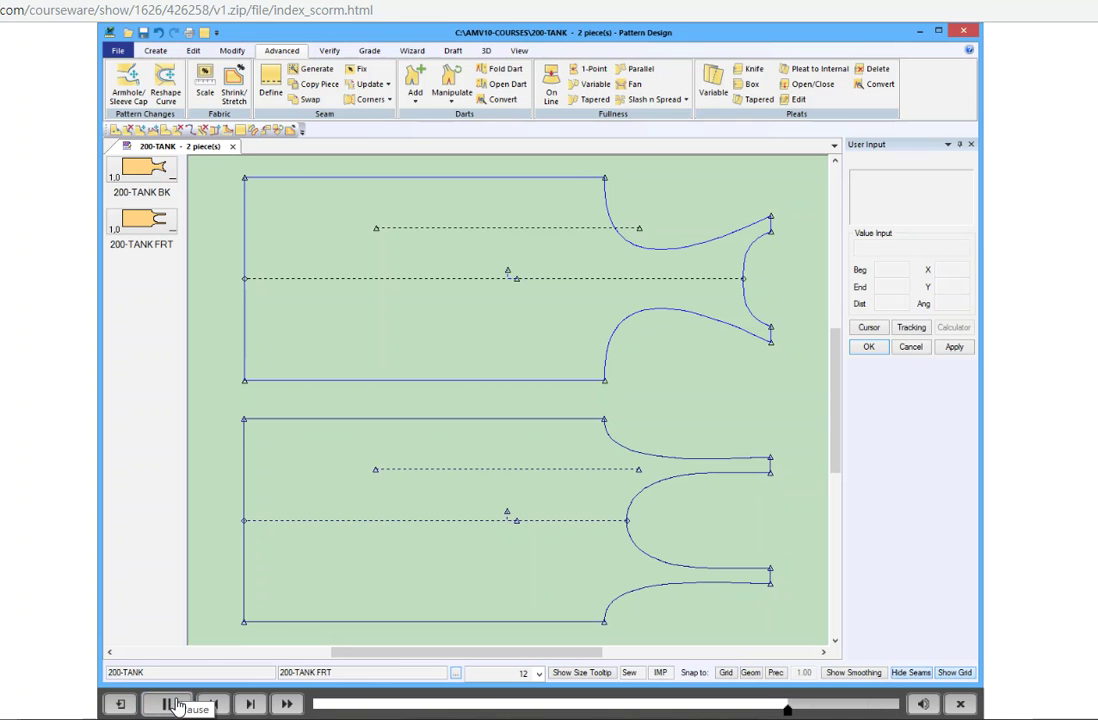
click(170, 704)
click(170, 704)
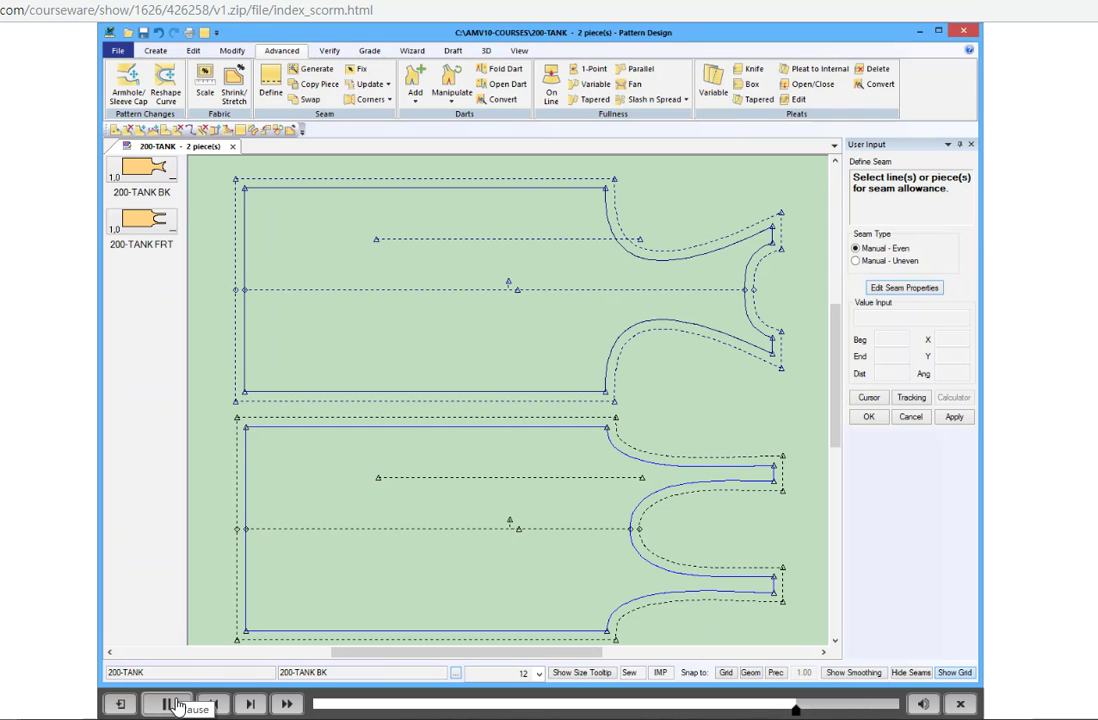
- Play the simulation with pauses through swapping the sew and cut lines of the tank back piece and swapping them back
click(168, 704)
click(177, 706)
click(177, 706)
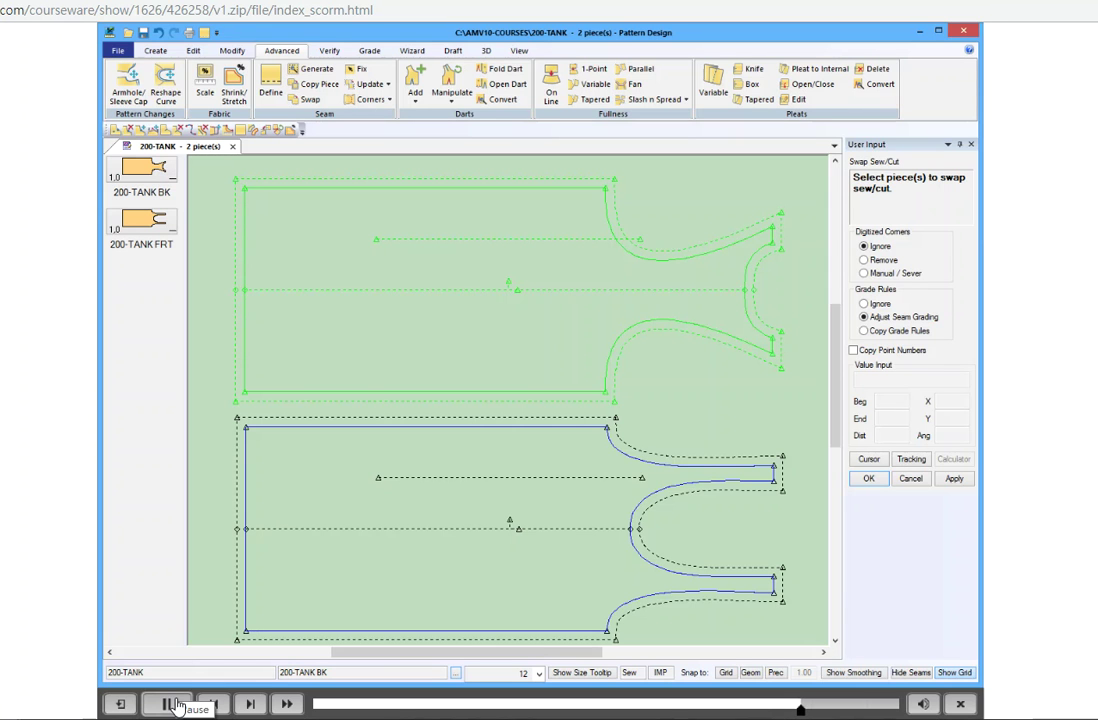
click(177, 706)
click(177, 706)
click(172, 705)
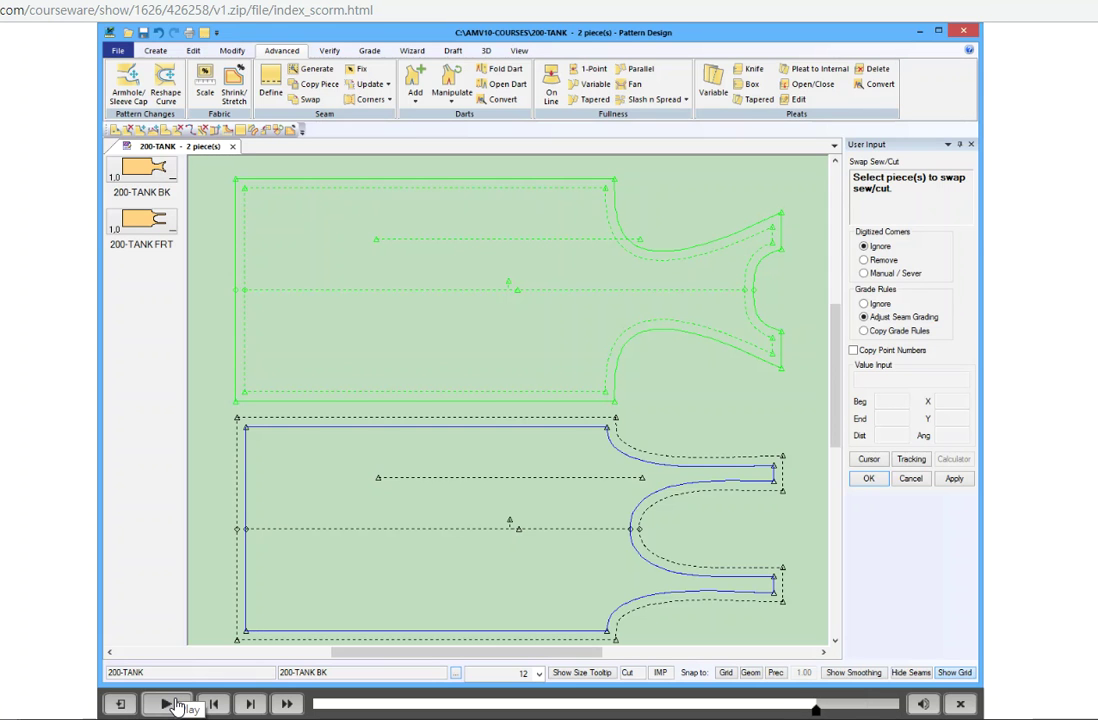
click(172, 705)
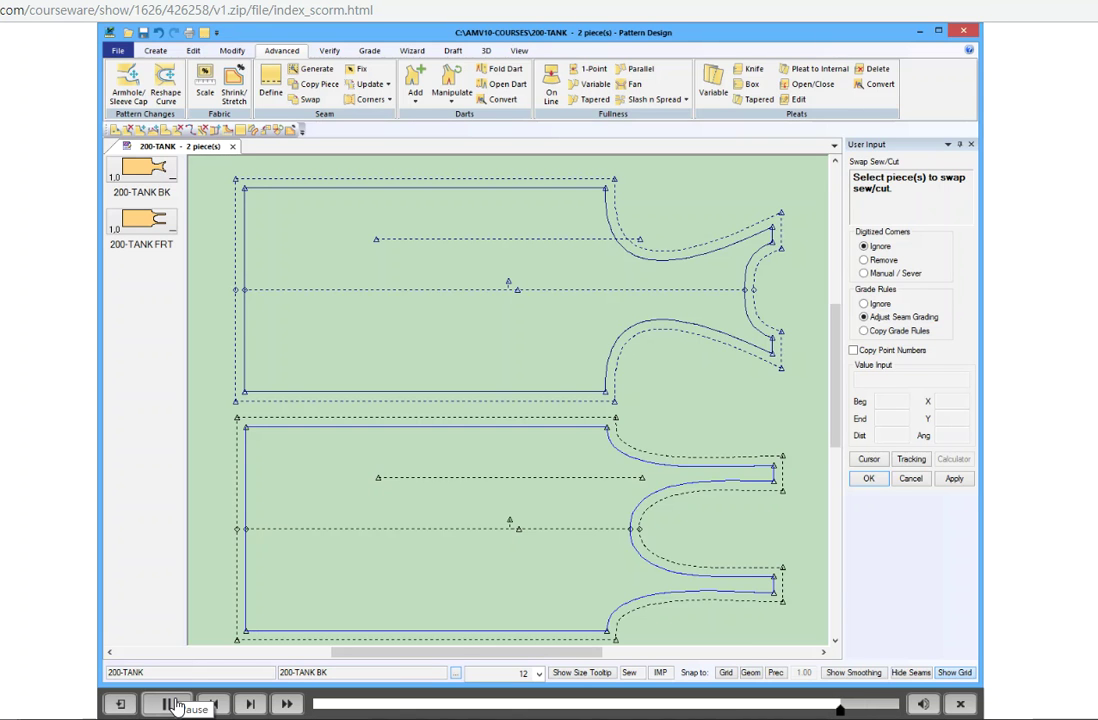
- Play the simulation in short stretches from the end of Swap Sew/Cut up to showing fabric images inside the seamed pieces
click(176, 706)
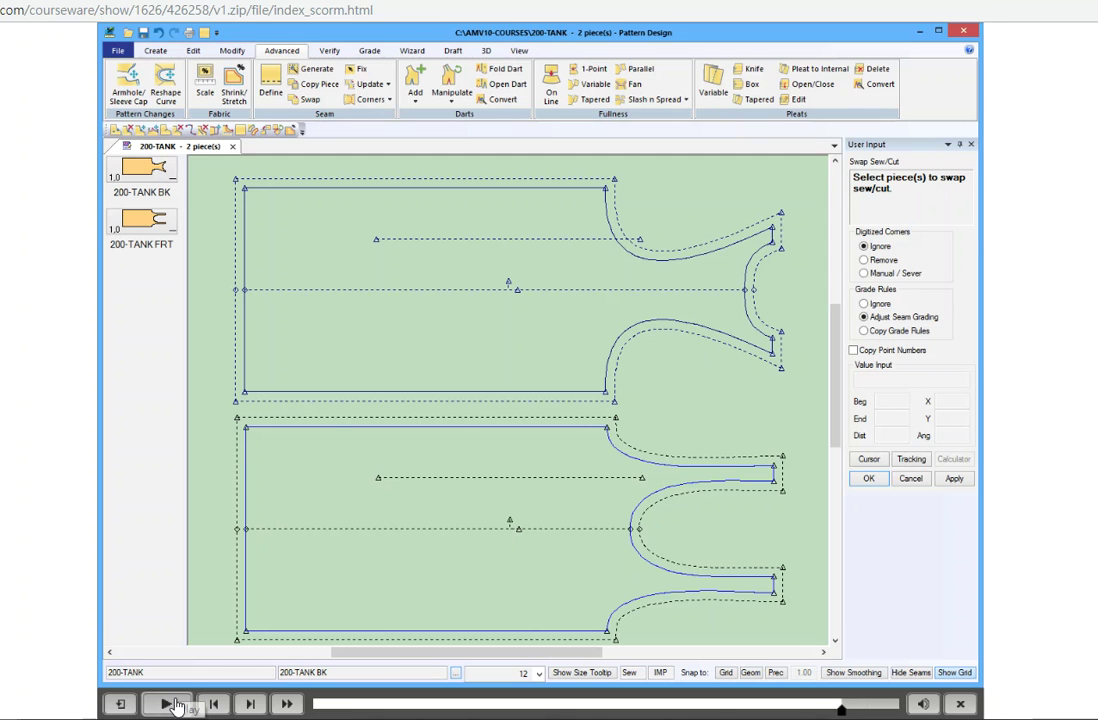
click(176, 706)
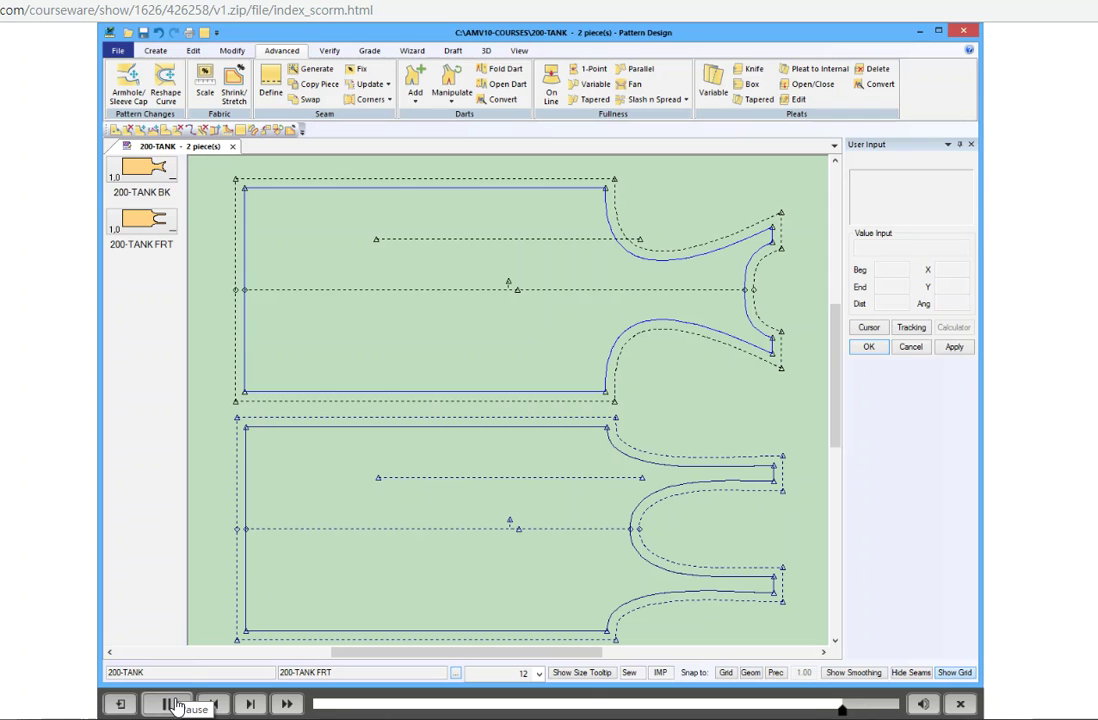
click(176, 706)
click(170, 705)
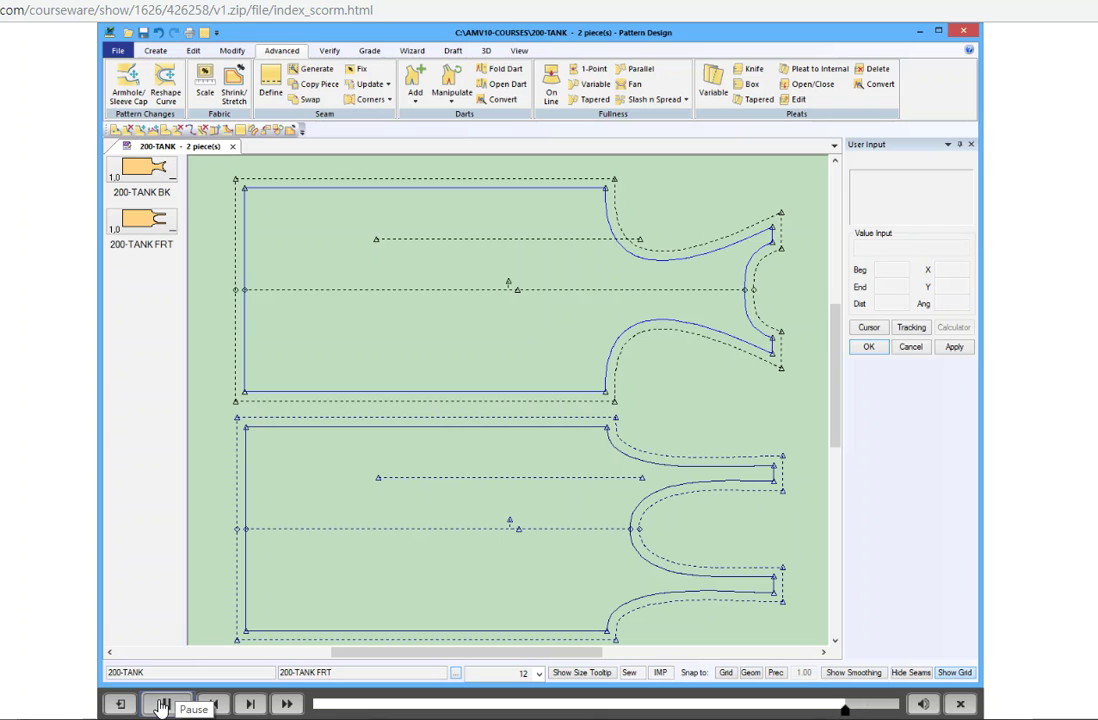
click(168, 707)
click(167, 707)
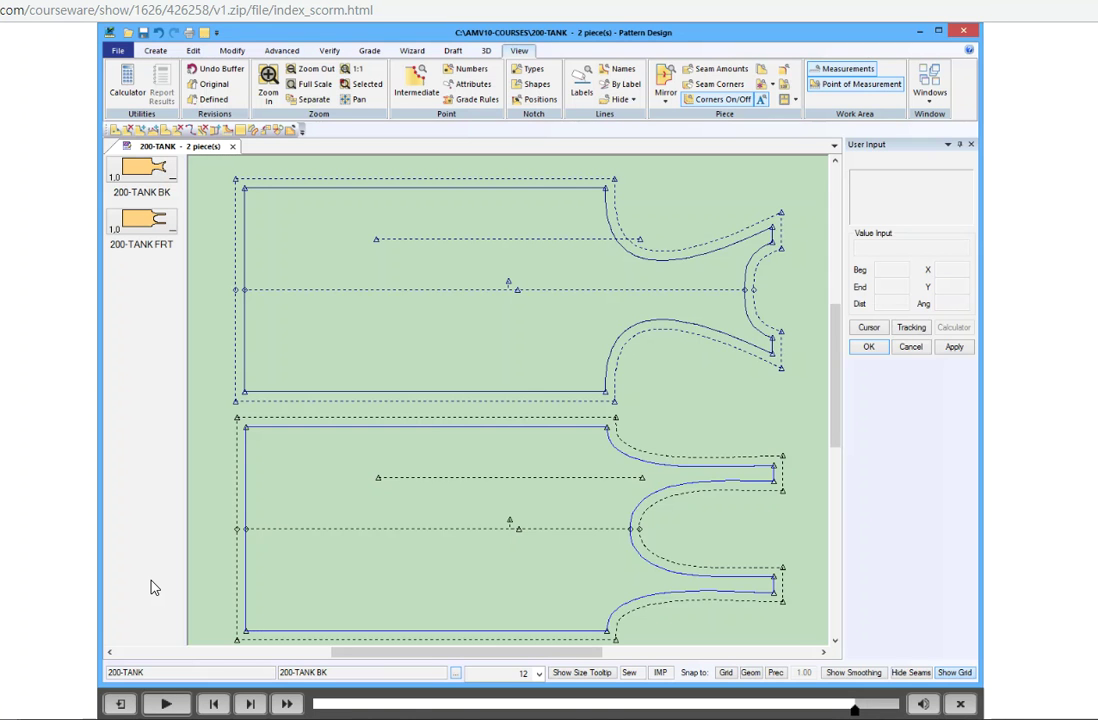
click(166, 704)
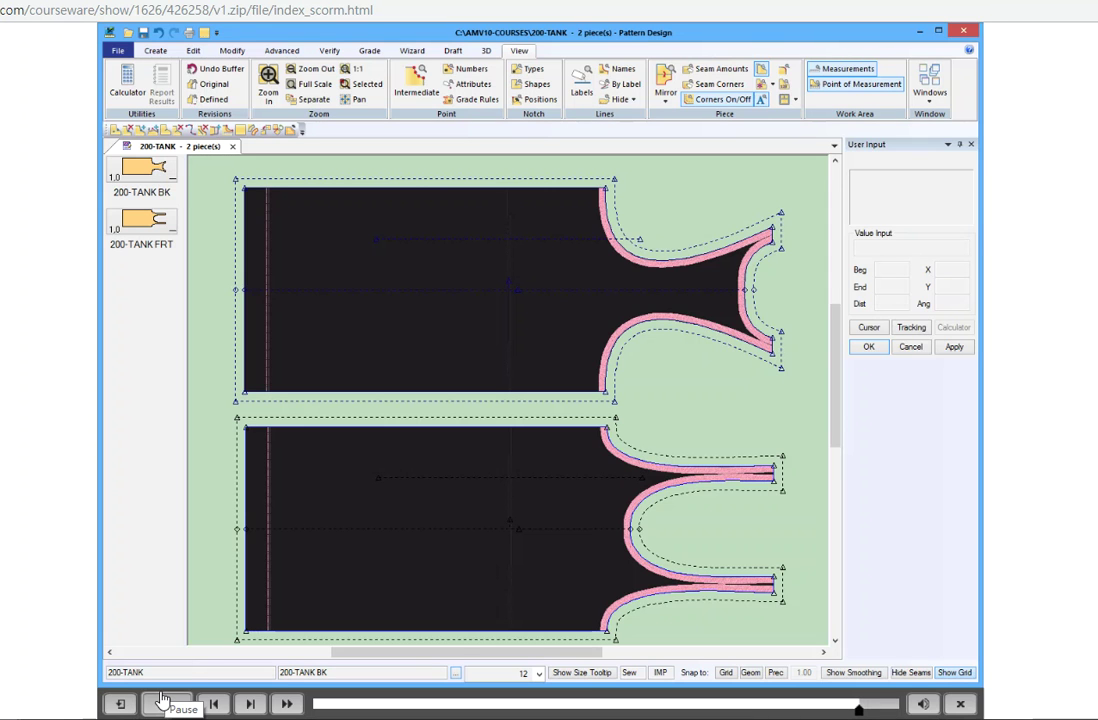
- Play the simulation in short stretches through selecting the 200-TANK model in the save dialog and saving it
click(163, 699)
click(166, 703)
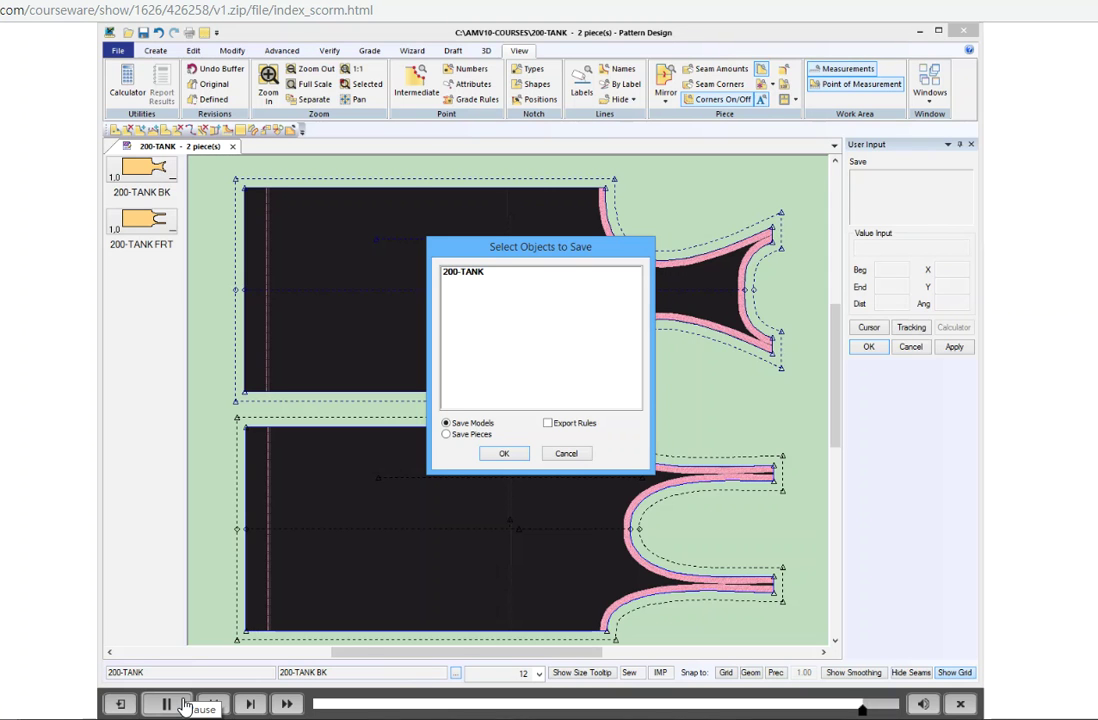
click(184, 707)
click(166, 706)
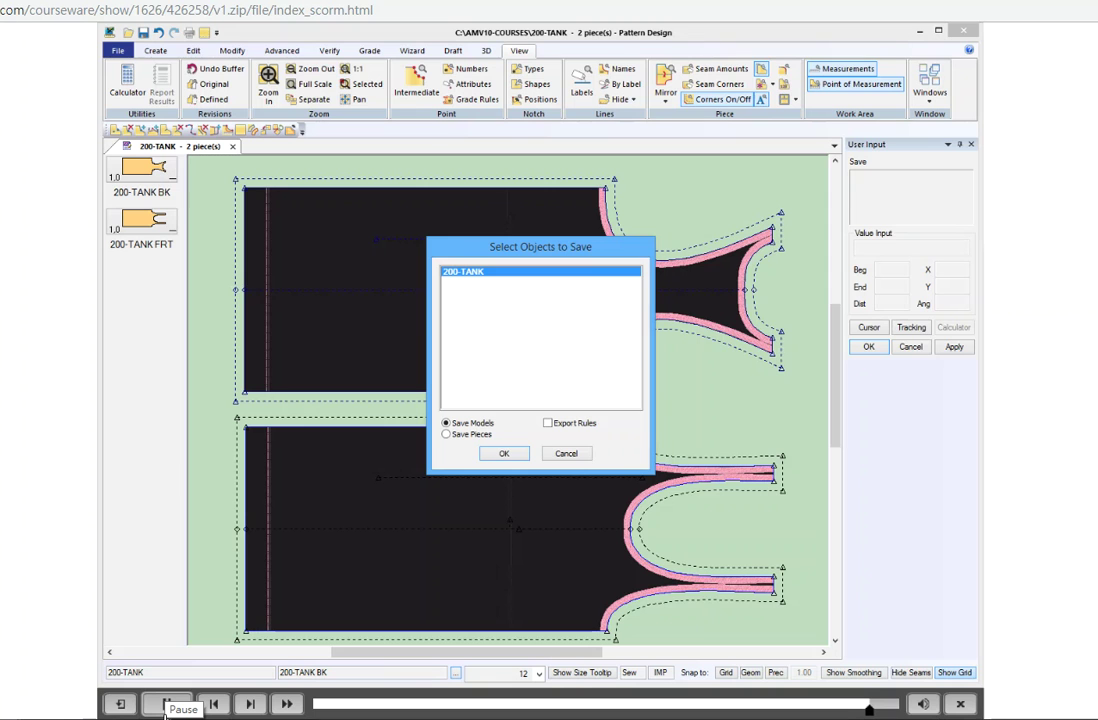
click(166, 711)
click(166, 705)
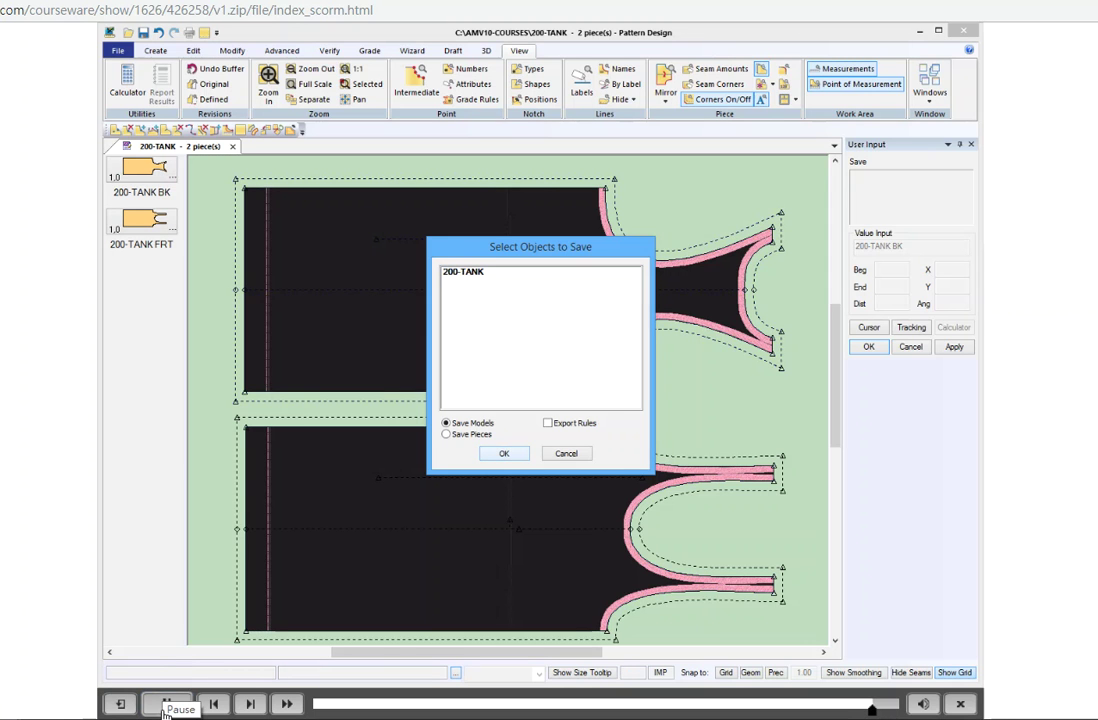
- Play the simulation with pauses from the end of the model save up to the lesson's closing slide
click(166, 705)
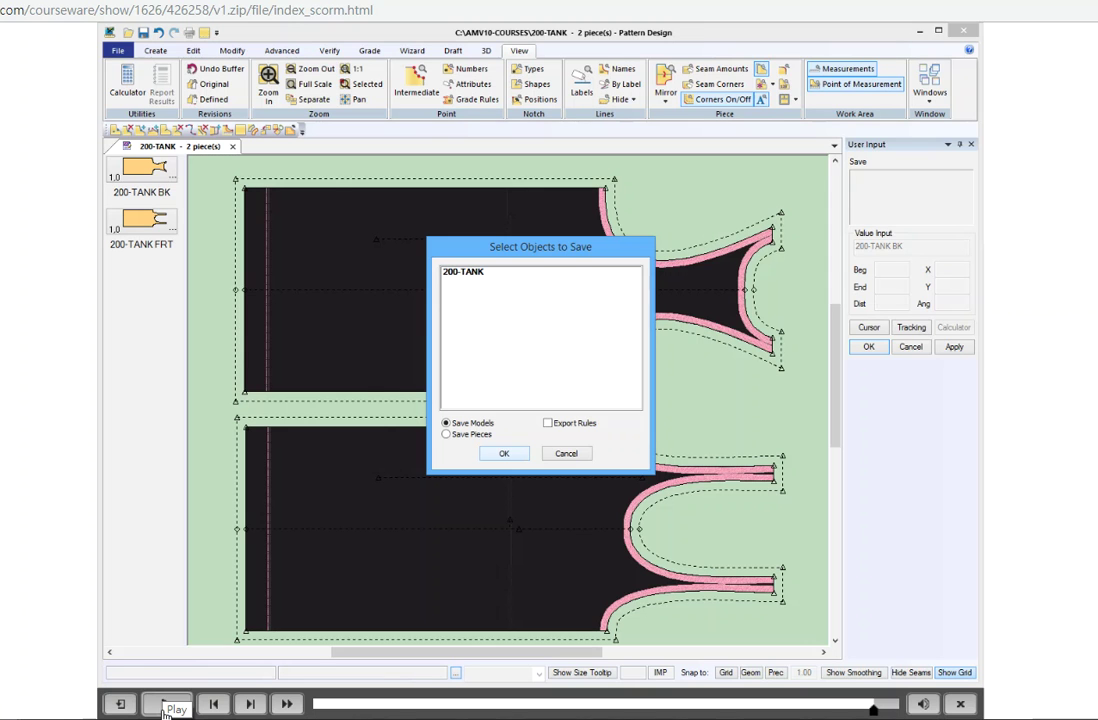
click(166, 705)
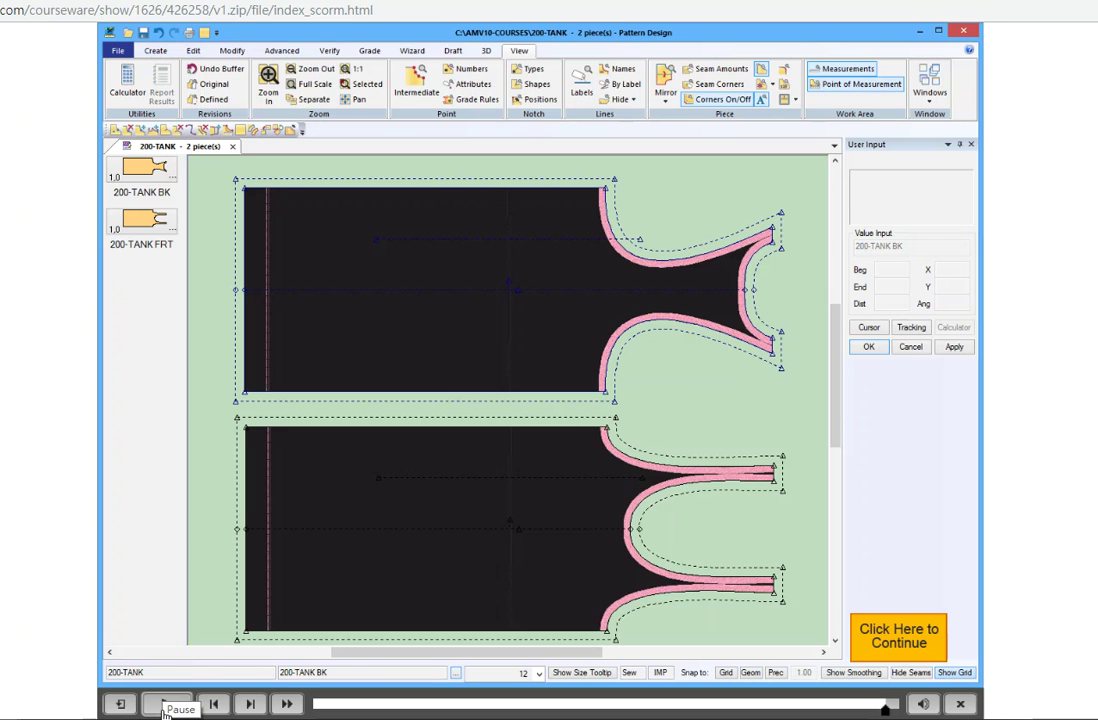
click(164, 705)
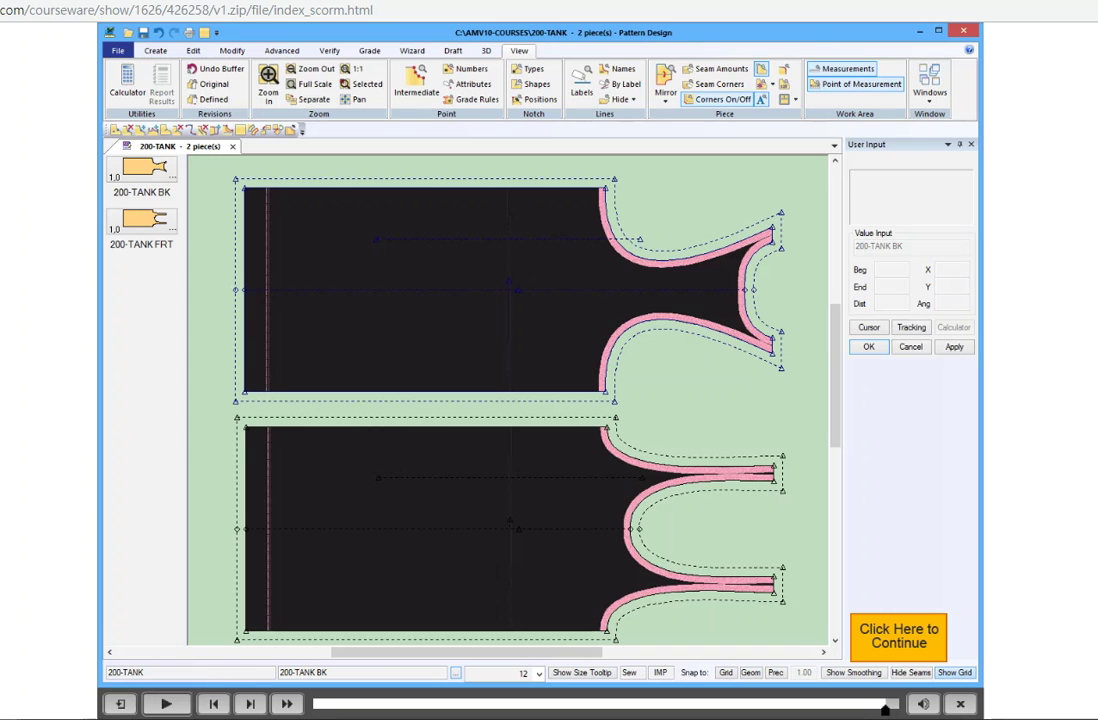
click(164, 705)
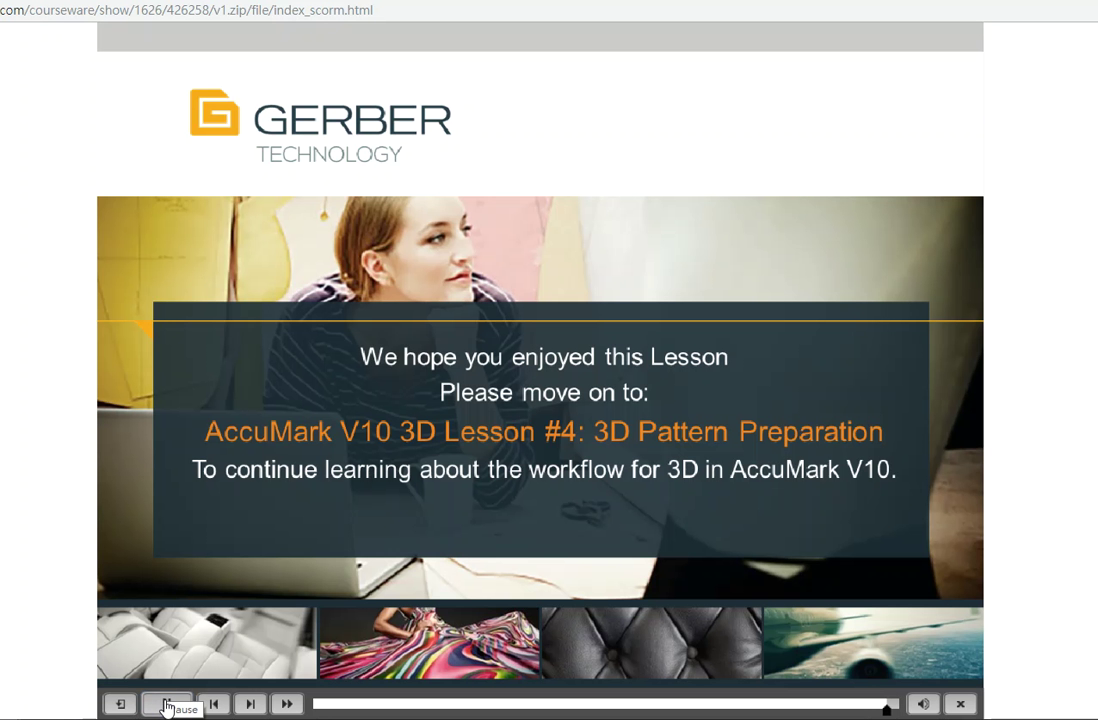